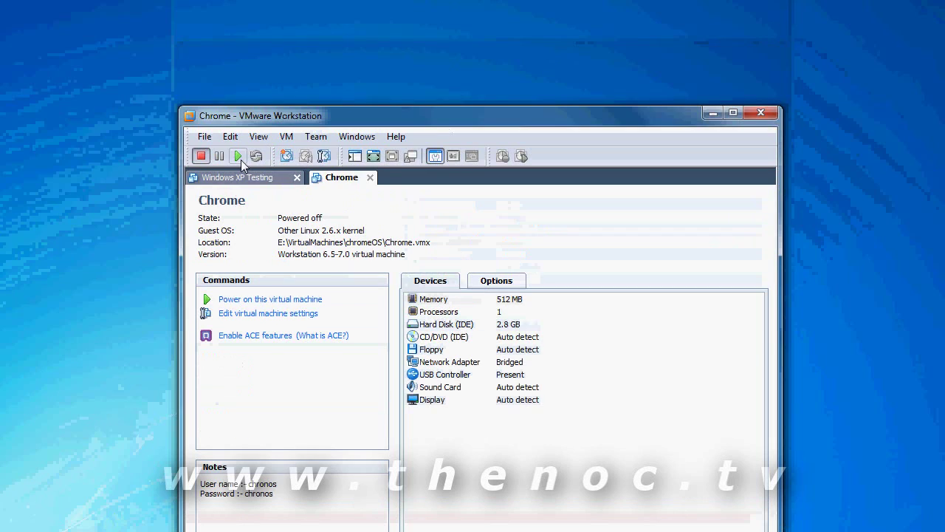
Step: Power on the Chrome virtual machine, then log in to Chromium OS with the account's username and password and dismiss the restore notice
{"action": "left_click", "coordinate": [237, 36]}
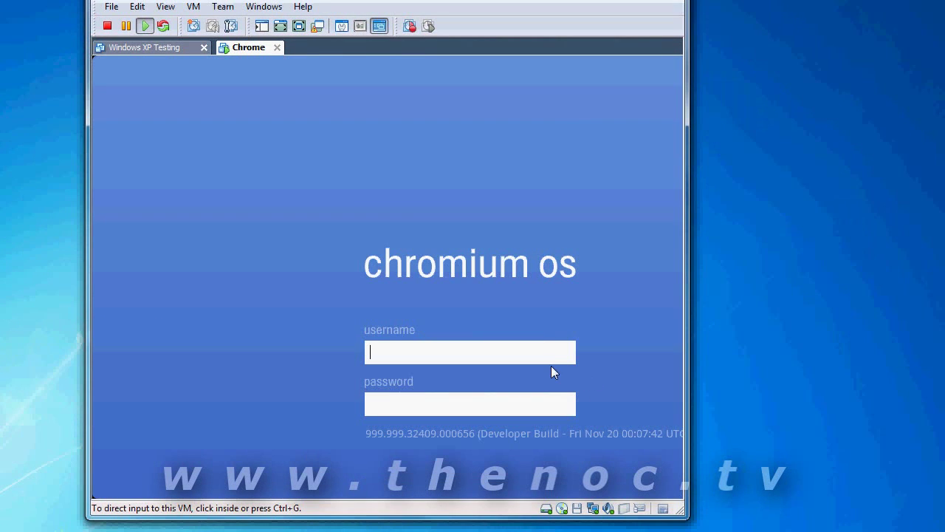
{"action": "left_click", "coordinate": [547, 356]}
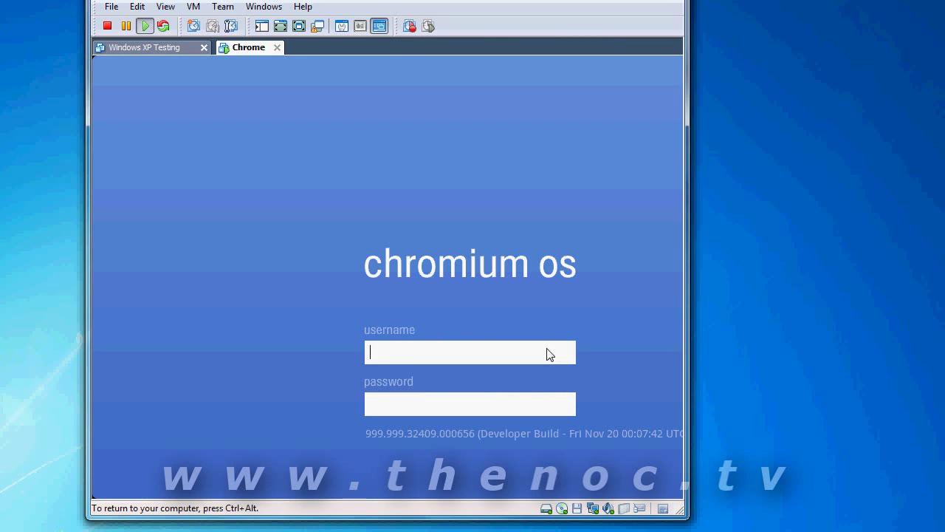
{"action": "type", "text": "chronos"}
{"action": "key", "text": "Tab"}
{"action": "type", "text": "*******"}
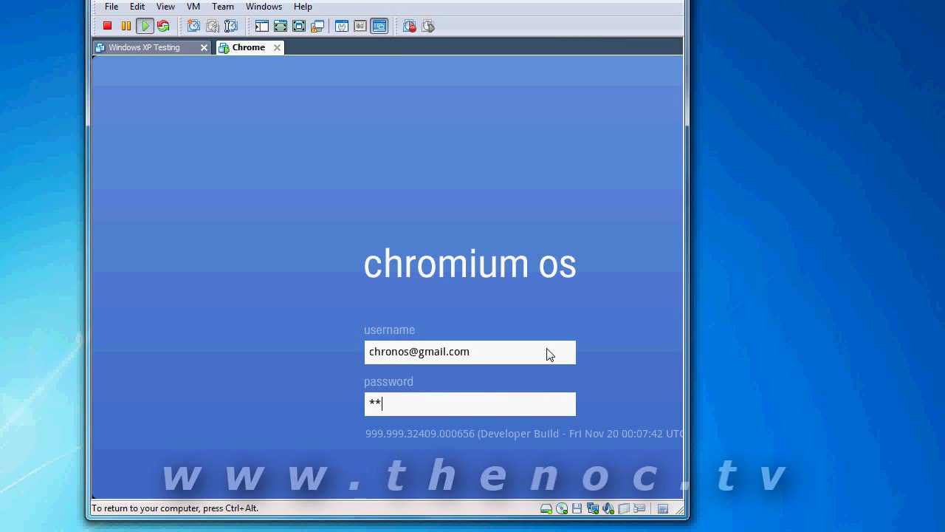
{"action": "key", "text": "Return"}
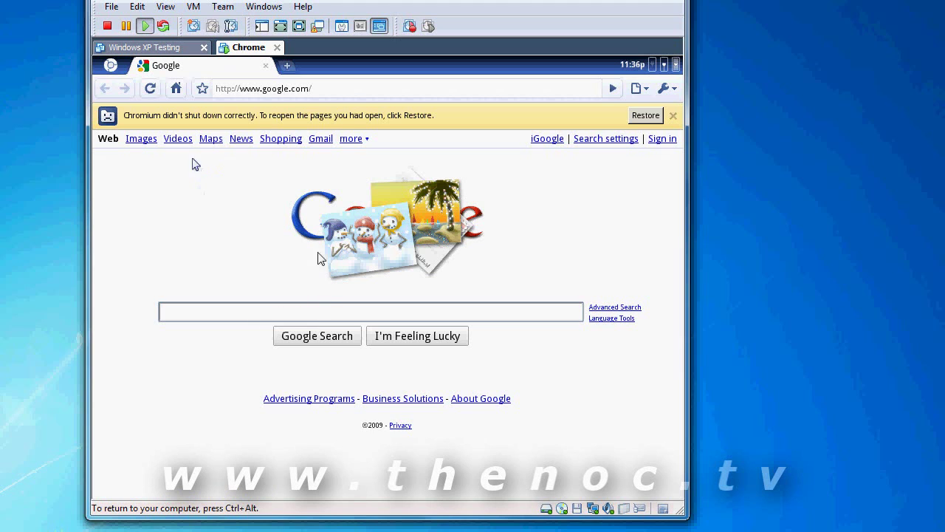
{"action": "left_click", "coordinate": [673, 116]}
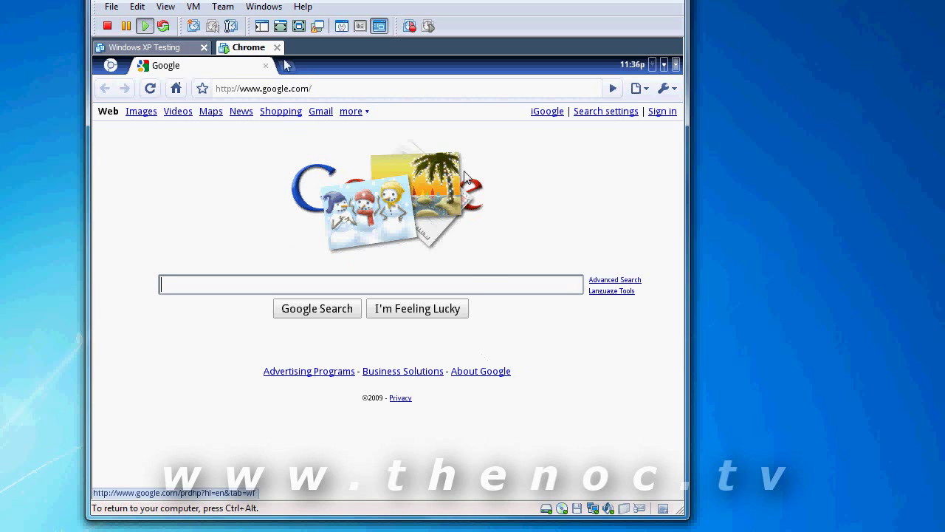
Step: Launch Gmail from the Chromium OS applications page, view its sign-in page and close it
{"action": "left_click", "coordinate": [113, 68]}
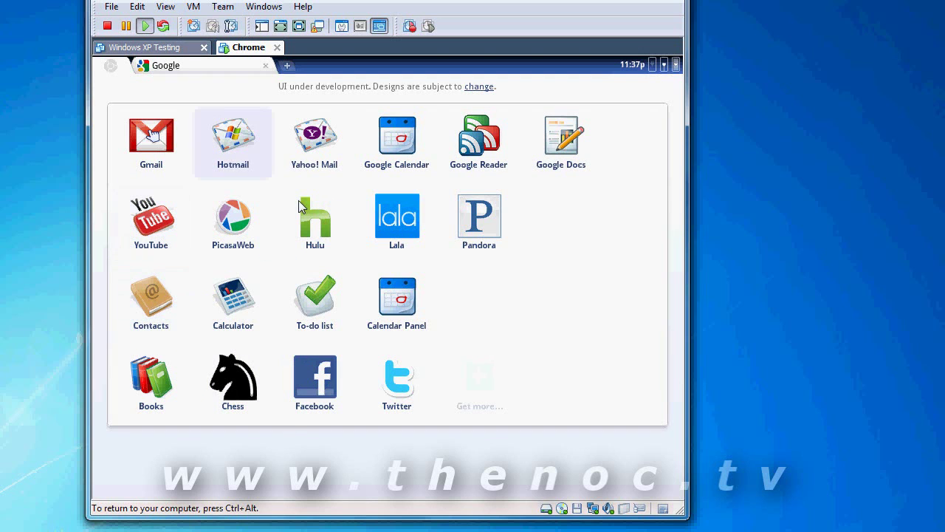
{"action": "left_click", "coordinate": [151, 136]}
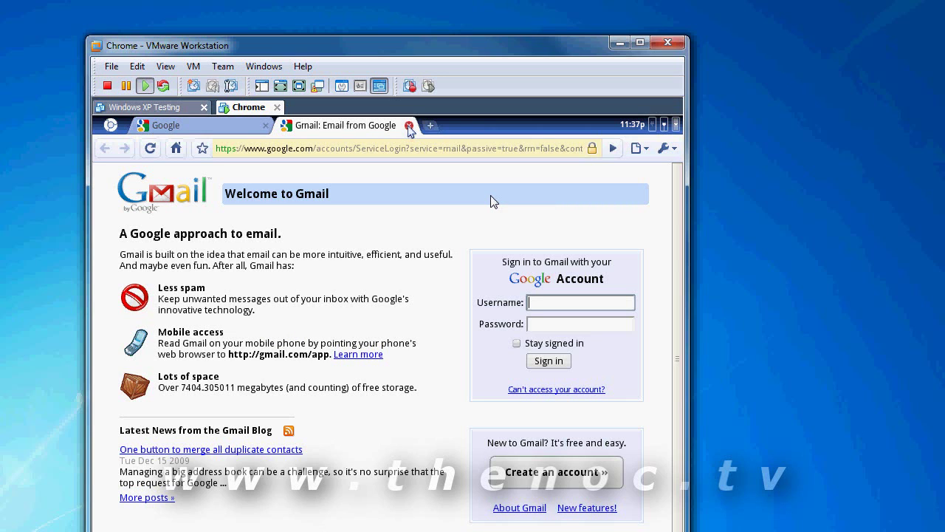
{"action": "left_click", "coordinate": [408, 126]}
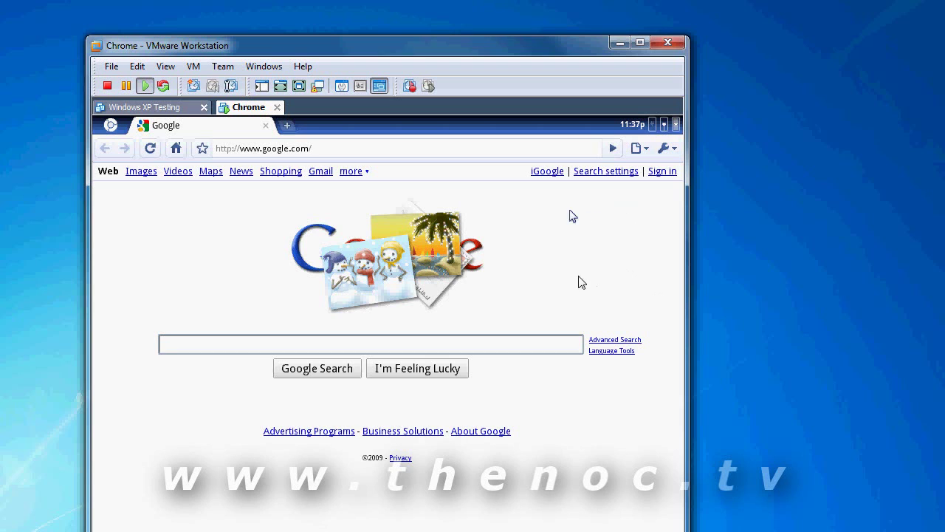
Step: Create a Desktop application shortcut for the Google page and check the applications page for it
{"action": "left_click", "coordinate": [642, 150]}
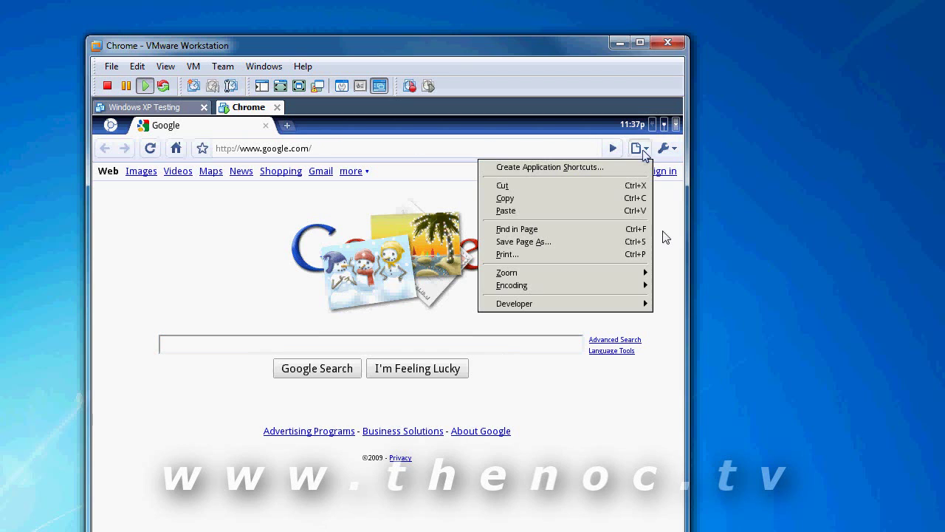
{"action": "left_click", "coordinate": [597, 169]}
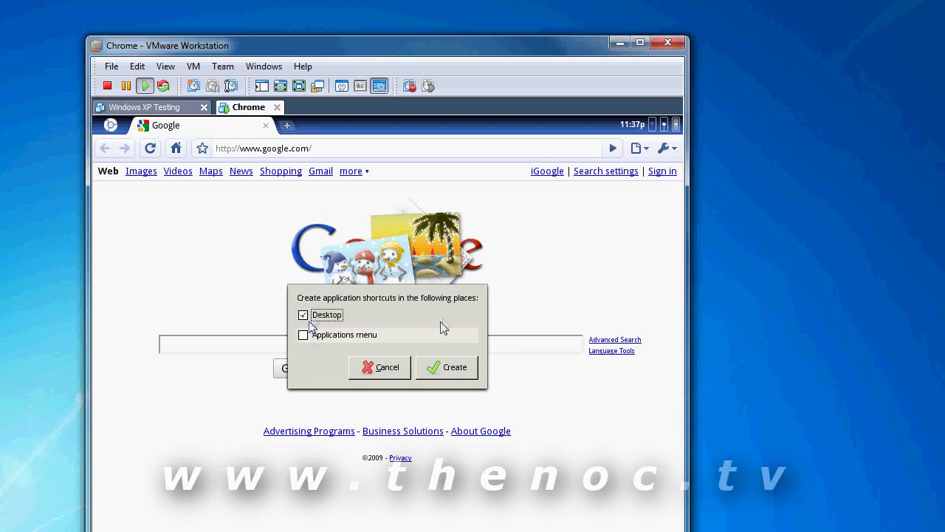
{"action": "left_click", "coordinate": [446, 373]}
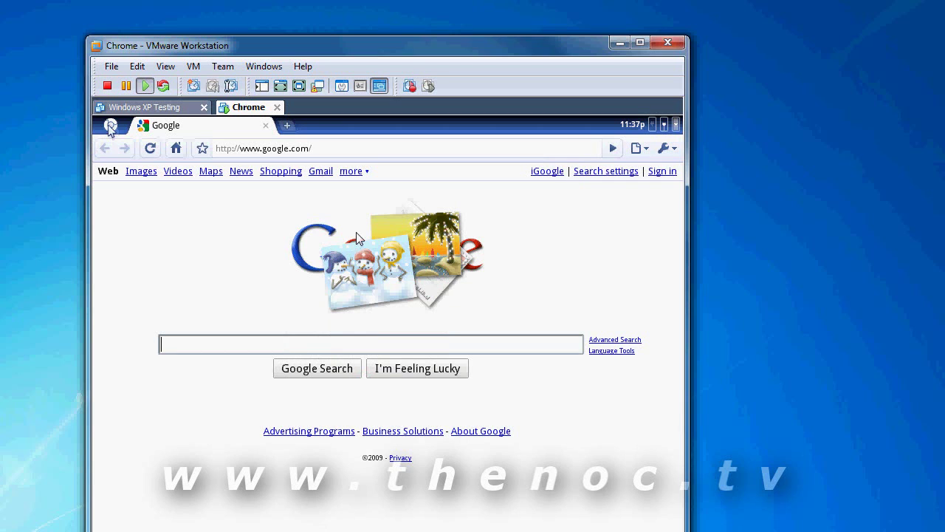
{"action": "left_click", "coordinate": [111, 125]}
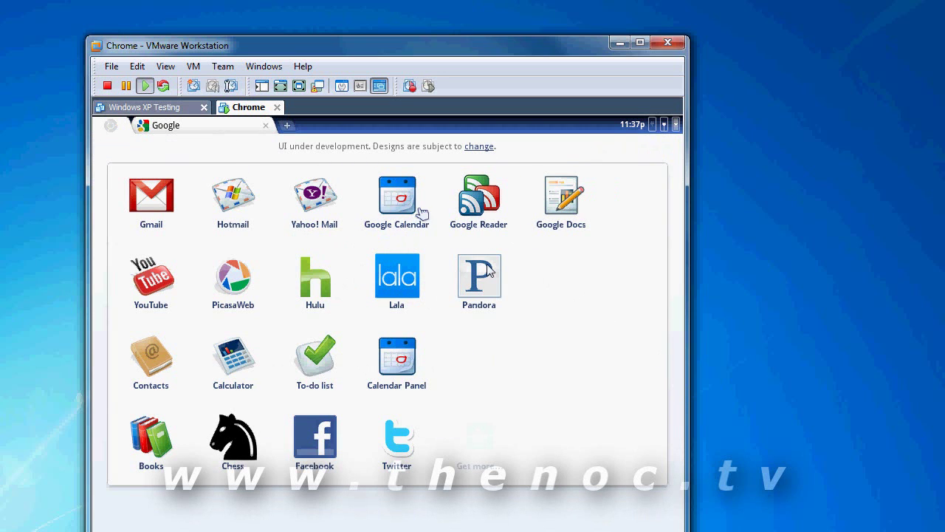
{"action": "left_click", "coordinate": [179, 127]}
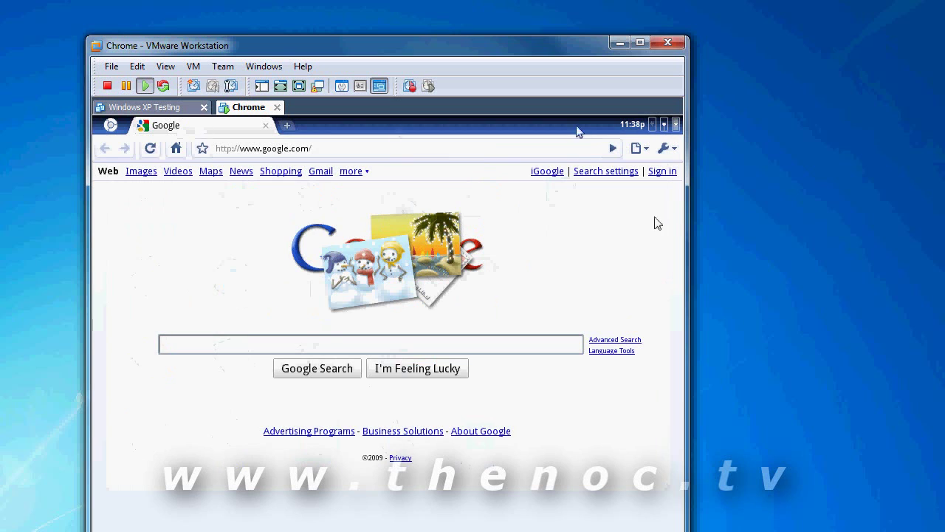
Step: Create application shortcuts for the Google page in both Desktop and Applications menu, and check the applications page again
{"action": "left_click", "coordinate": [639, 150]}
{"action": "left_click", "coordinate": [603, 169]}
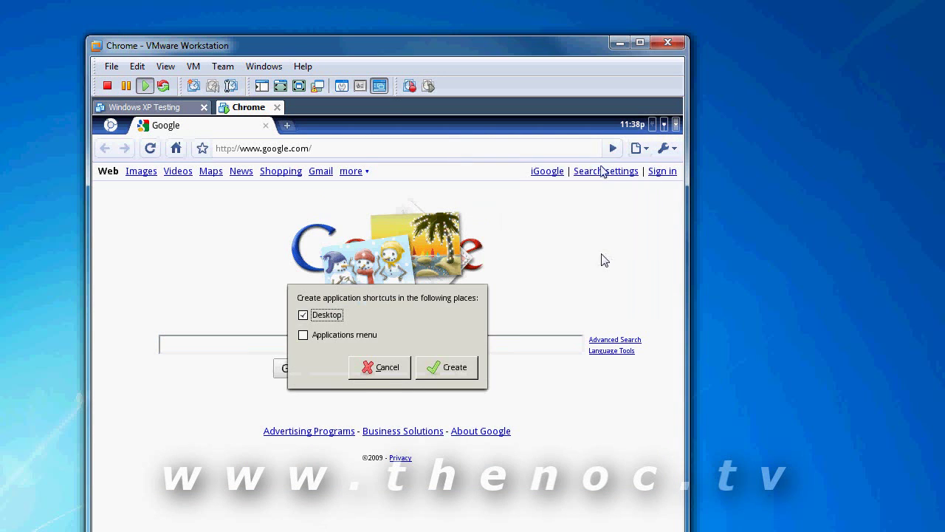
{"action": "left_click", "coordinate": [358, 334]}
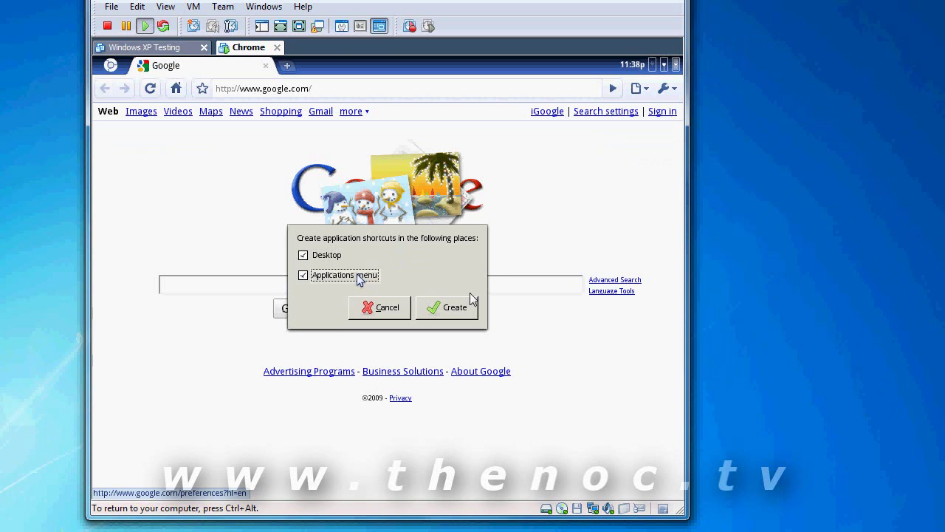
{"action": "left_click", "coordinate": [437, 308]}
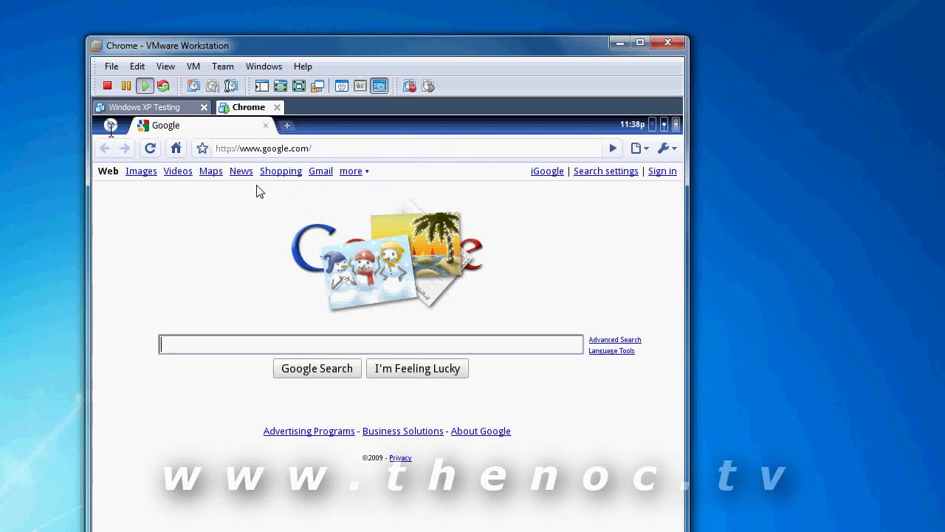
{"action": "left_click", "coordinate": [110, 125]}
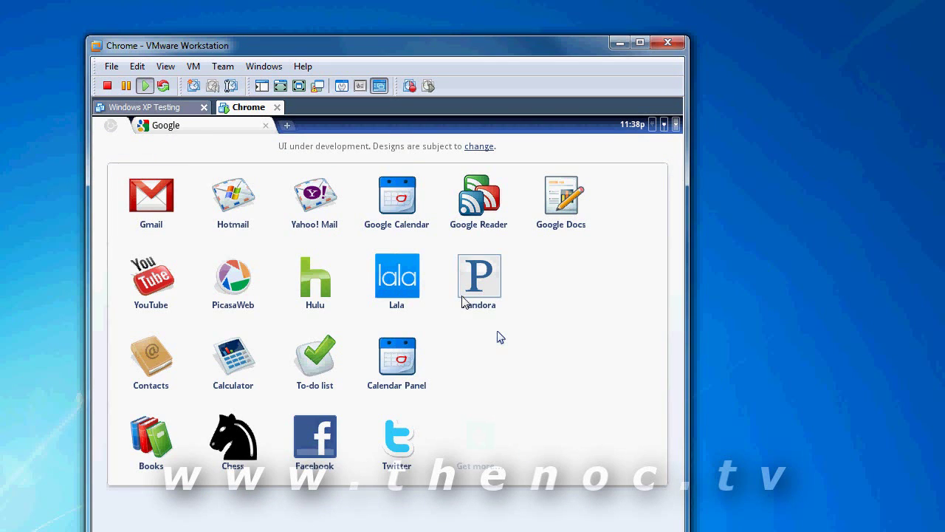
{"action": "left_click", "coordinate": [103, 130]}
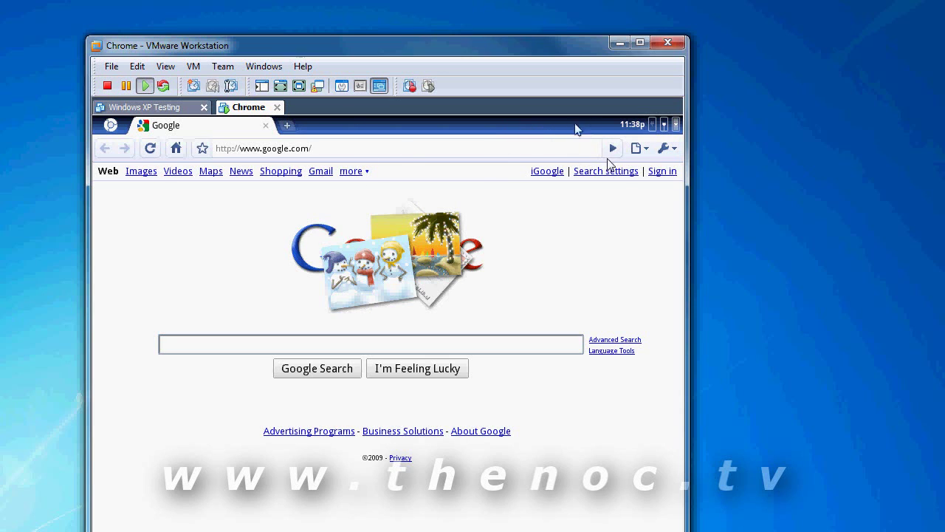
Step: Open the browser's Options and review the Chromium OS and Basics settings
{"action": "left_click", "coordinate": [648, 155]}
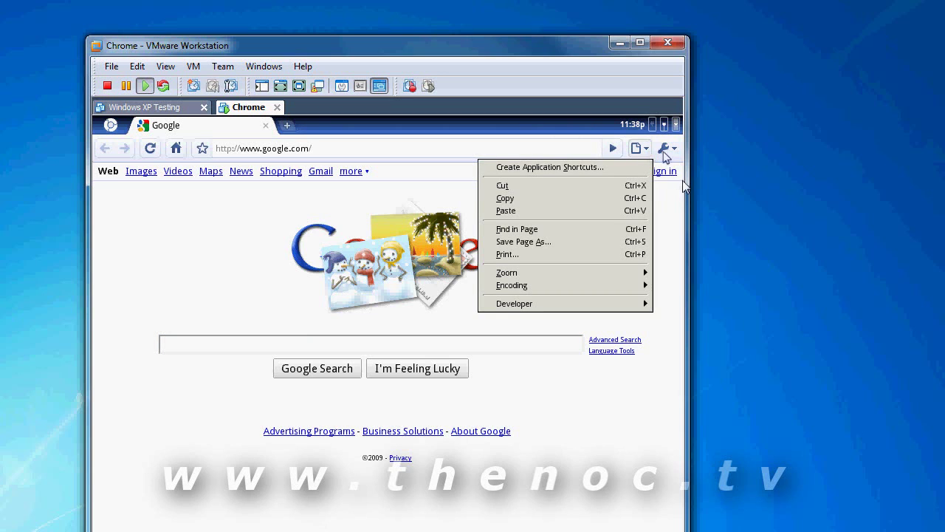
{"action": "left_click", "coordinate": [669, 150]}
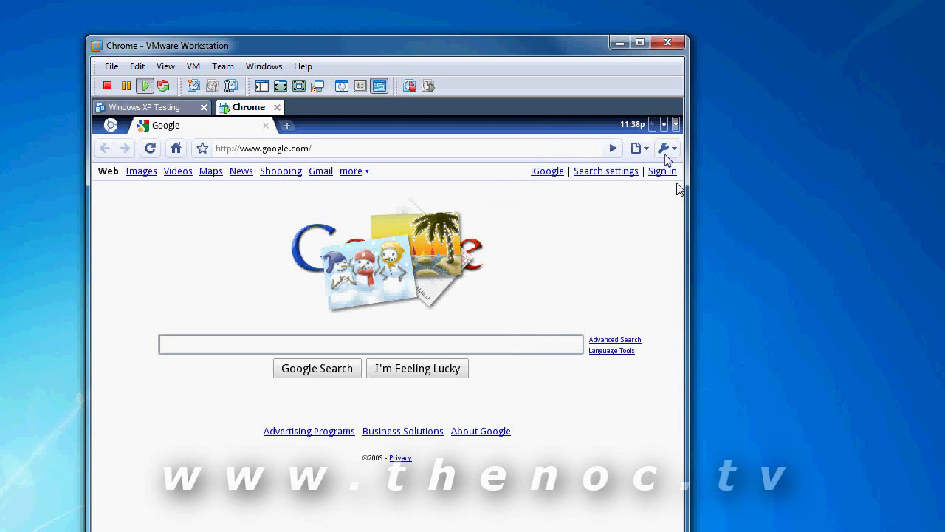
{"action": "left_click", "coordinate": [664, 148]}
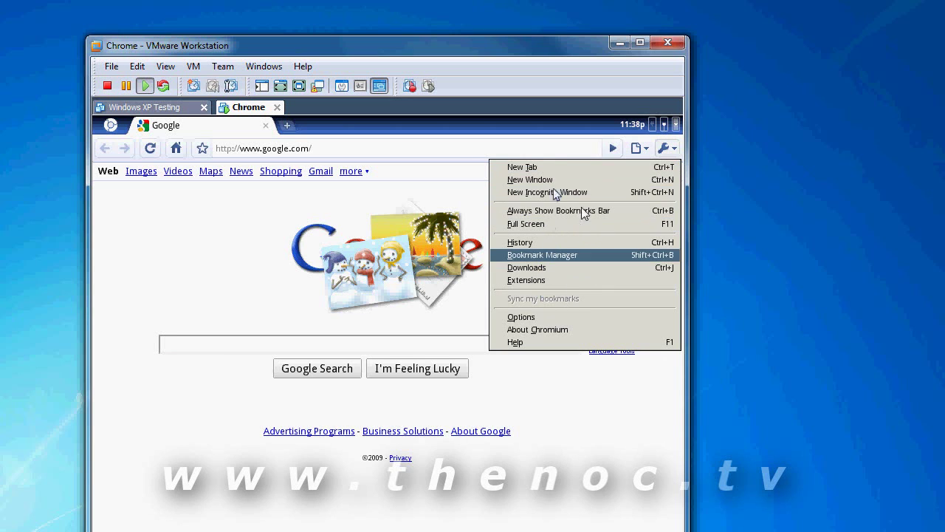
{"action": "left_click", "coordinate": [555, 316]}
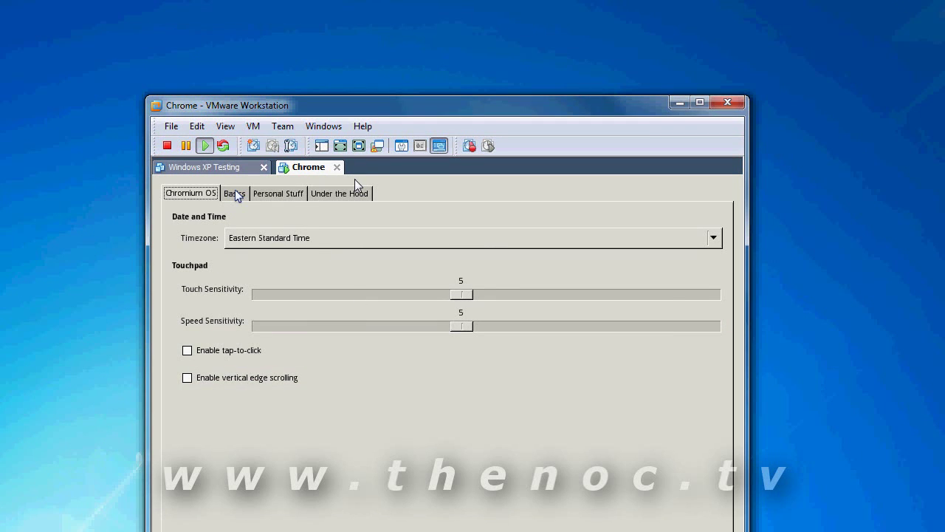
{"action": "left_click", "coordinate": [235, 193]}
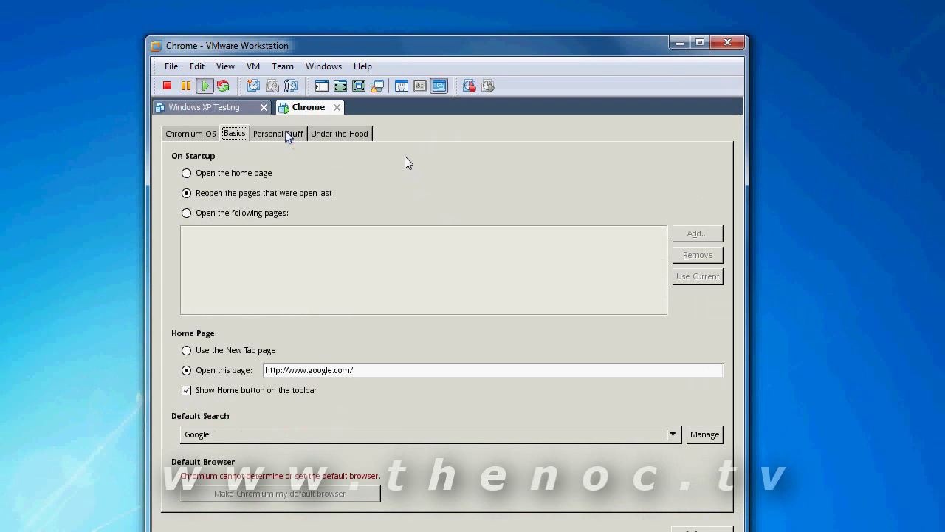
Step: In the Personal Stuff settings, switch the appearance to the GTK+ theme and back to the Classic theme
{"action": "left_click", "coordinate": [288, 136]}
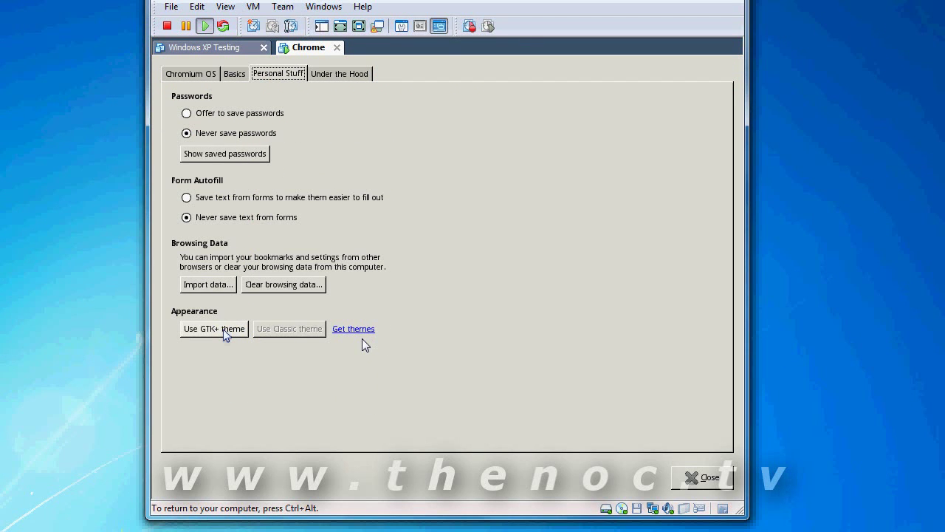
{"action": "left_click", "coordinate": [223, 330]}
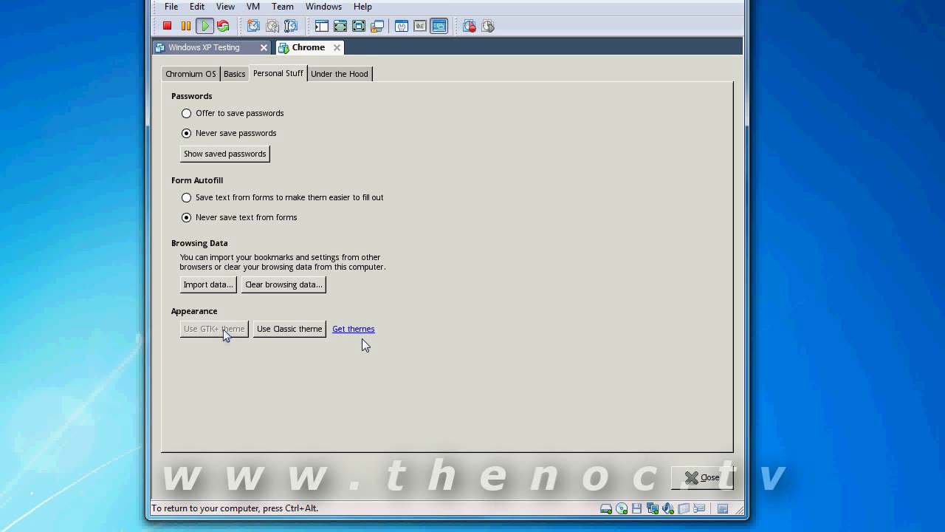
{"action": "left_click", "coordinate": [287, 333]}
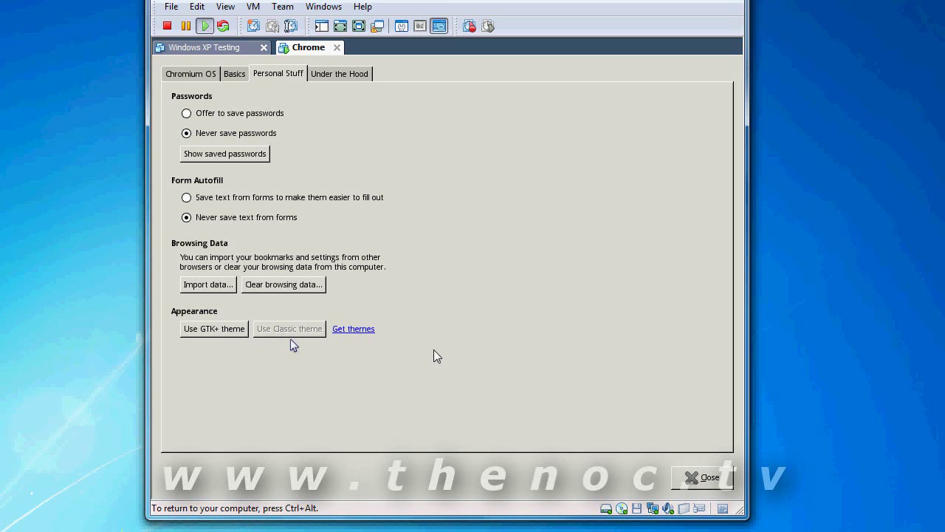
Step: Review the network, privacy, downloads and web content options in the Under the Hood settings
{"action": "left_click", "coordinate": [349, 75]}
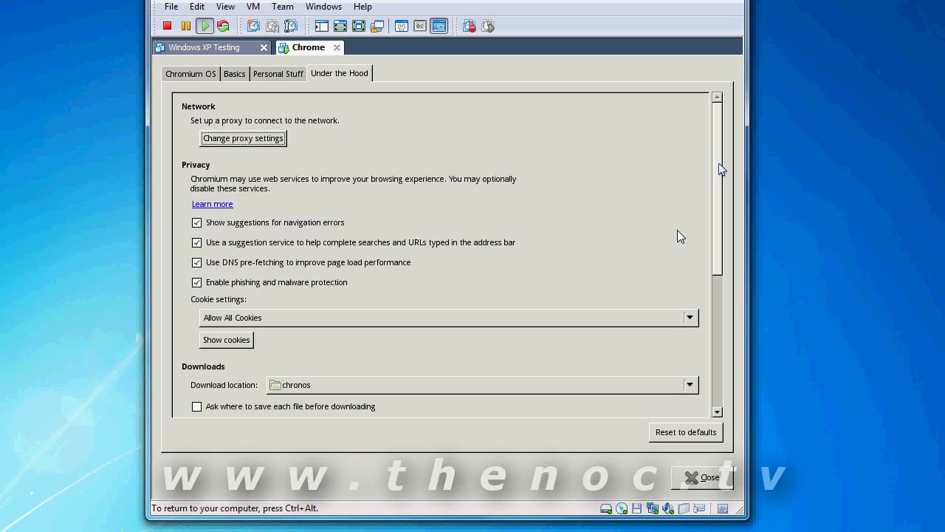
{"action": "scroll", "coordinate": [676, 251], "scroll_direction": "down", "scroll_amount": 1}
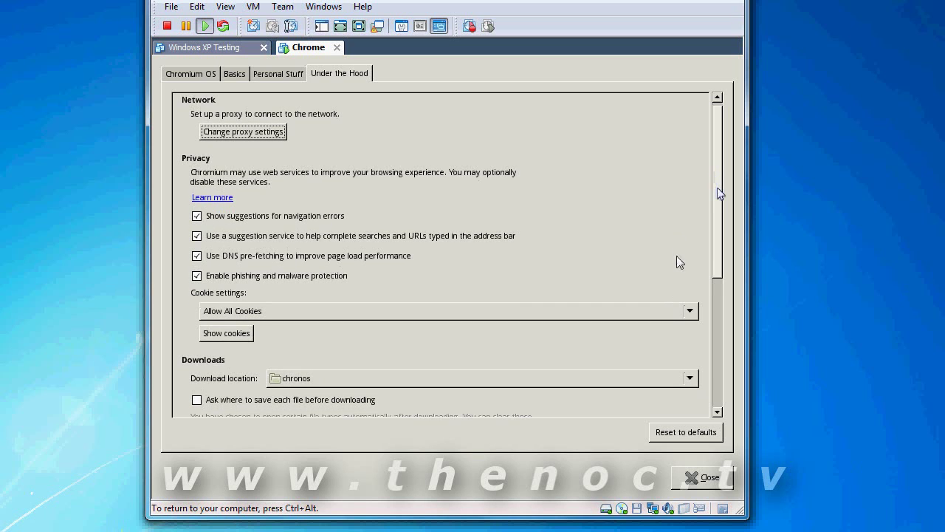
{"action": "scroll", "coordinate": [680, 302], "scroll_direction": "down", "scroll_amount": 3}
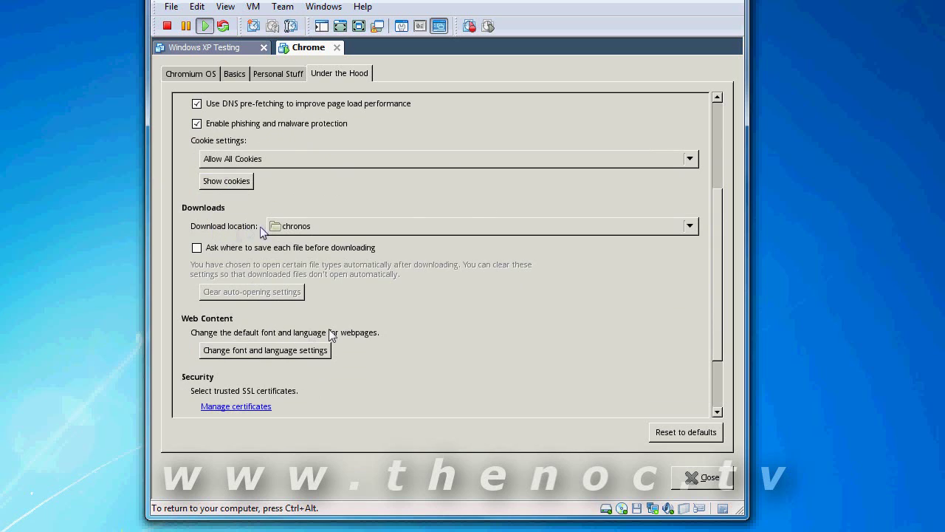
Step: Open the folder chooser for the download location through the Other... option
{"action": "left_click", "coordinate": [692, 229]}
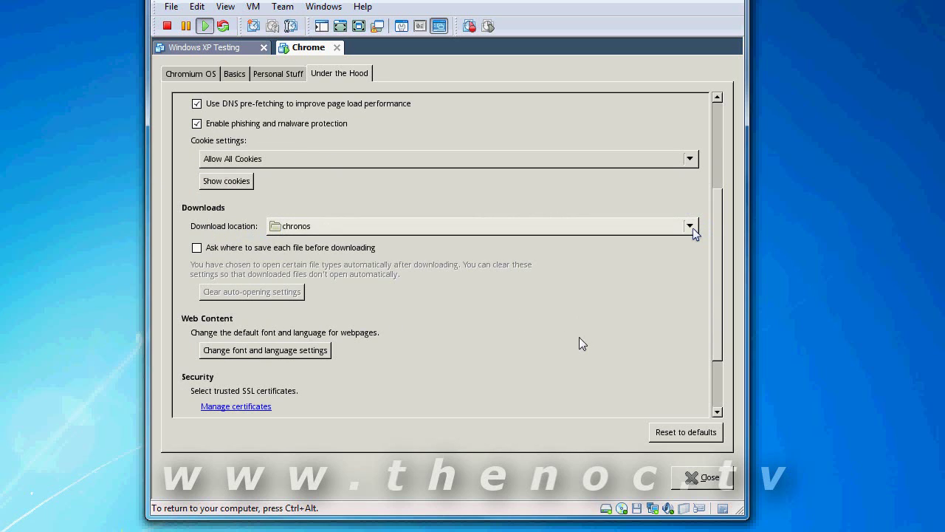
{"action": "left_click", "coordinate": [694, 233]}
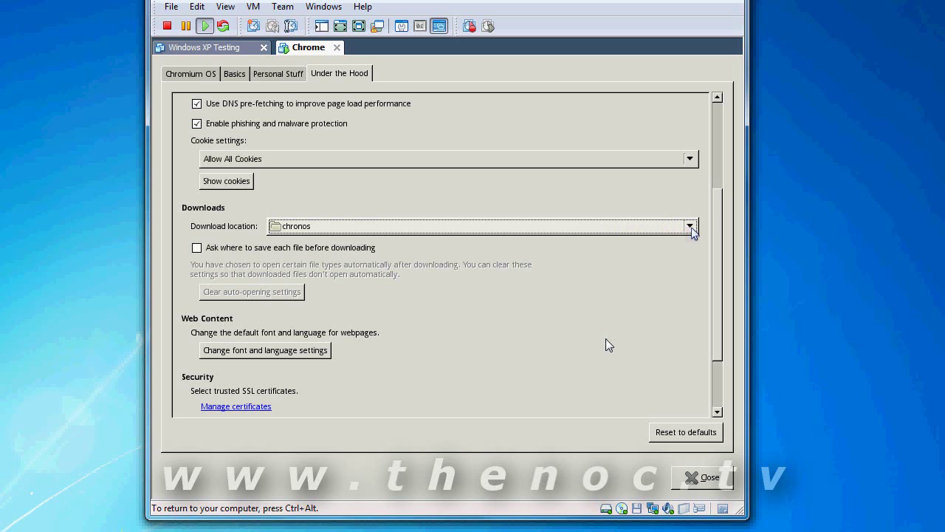
{"action": "left_click", "coordinate": [690, 230]}
{"action": "left_click", "coordinate": [691, 229]}
{"action": "left_click", "coordinate": [690, 229]}
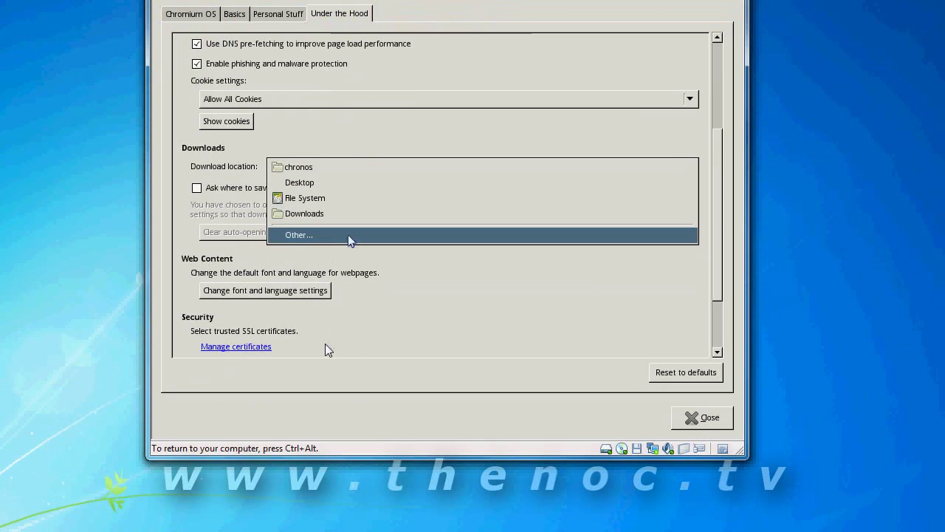
{"action": "left_click", "coordinate": [350, 235]}
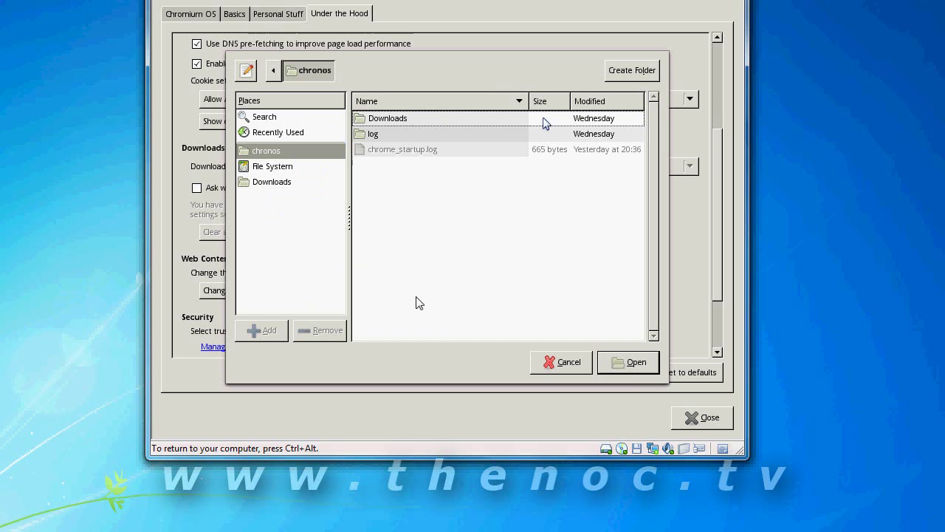
Step: Browse the File System folders as a possible download location and cancel the folder selection
{"action": "left_click", "coordinate": [295, 172]}
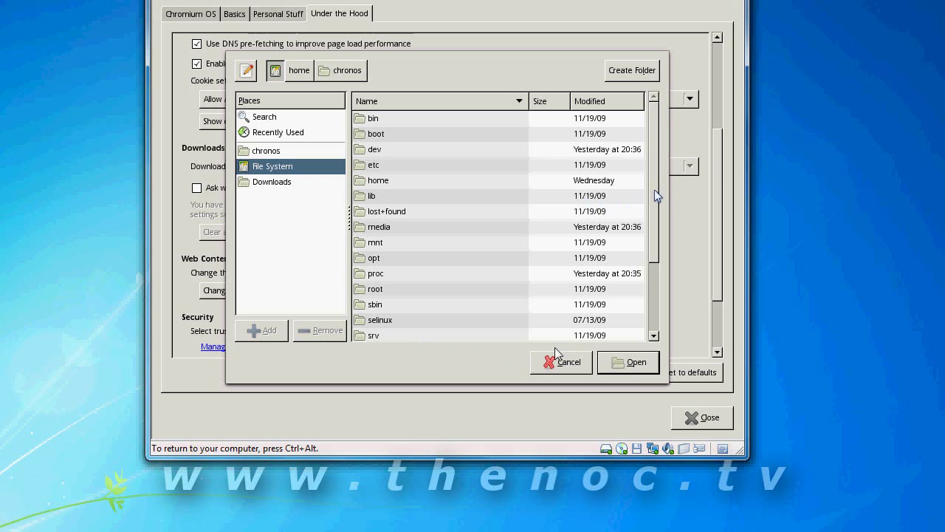
{"action": "scroll", "coordinate": [653, 216], "scroll_direction": "down", "scroll_amount": 3}
{"action": "scroll", "coordinate": [653, 269], "scroll_direction": "down", "scroll_amount": 2}
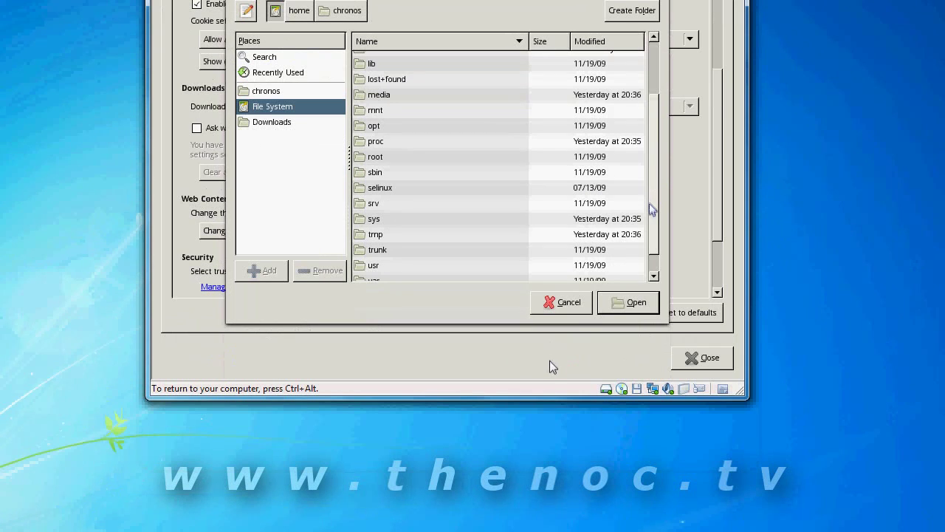
{"action": "scroll", "coordinate": [650, 225], "scroll_direction": "down", "scroll_amount": 1}
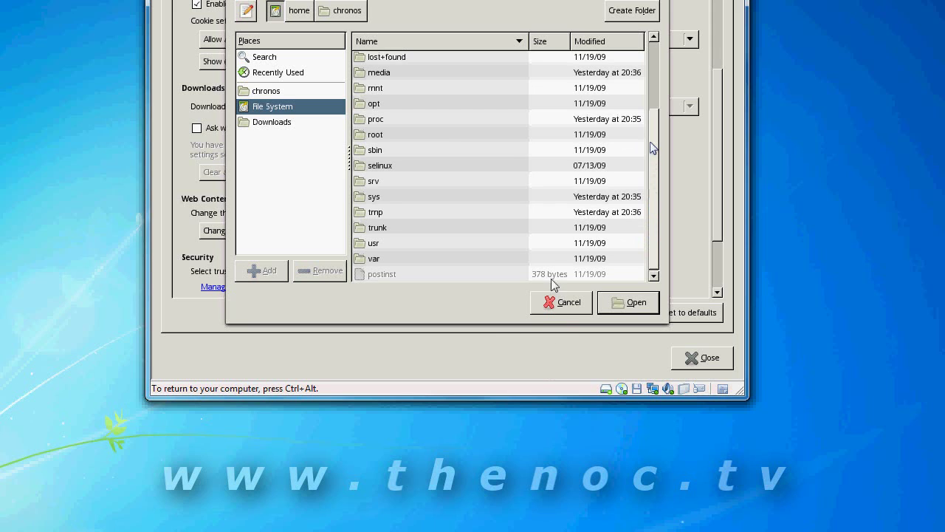
{"action": "scroll", "coordinate": [653, 125], "scroll_direction": "up", "scroll_amount": 1}
{"action": "scroll", "coordinate": [653, 110], "scroll_direction": "up", "scroll_amount": 2}
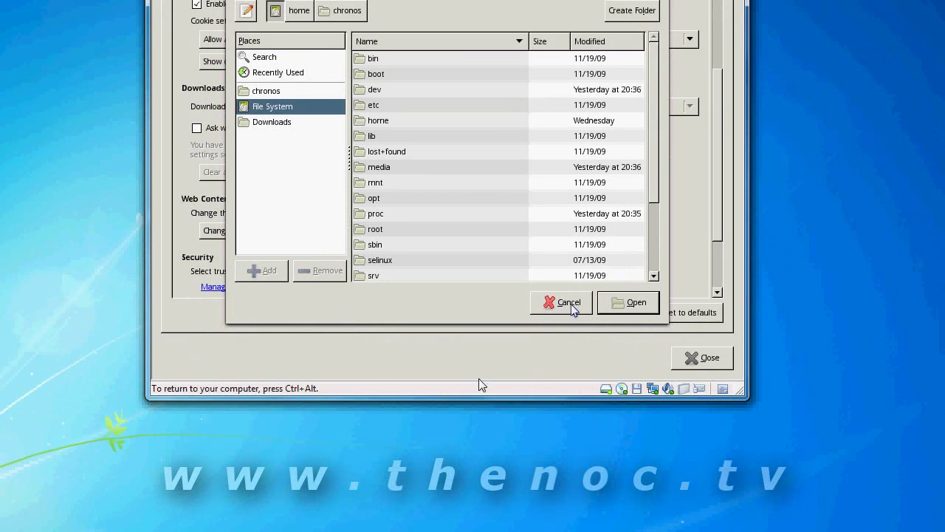
{"action": "left_click", "coordinate": [570, 304]}
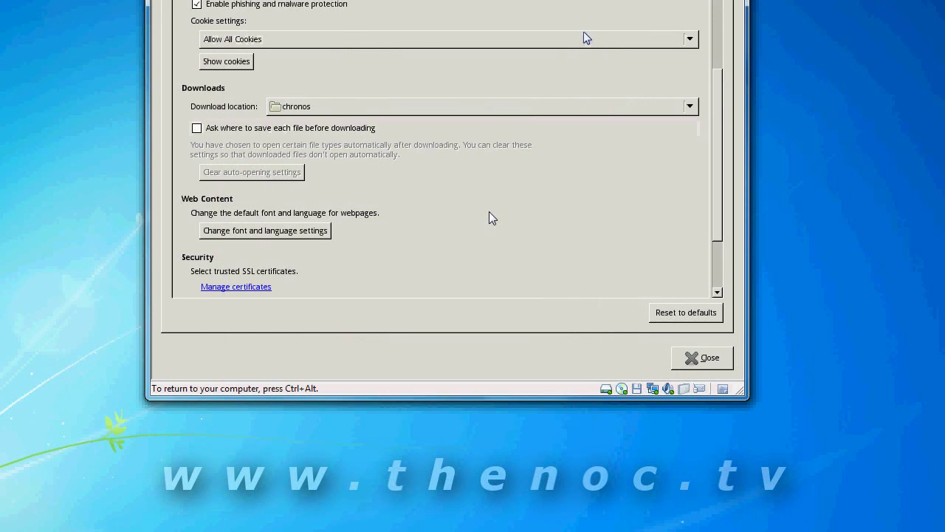
Step: Review the Security settings for certificates and SSL in Under the Hood, and close the Options
{"action": "left_click_drag", "start_coordinate": [718, 99], "coordinate": [711, 185]}
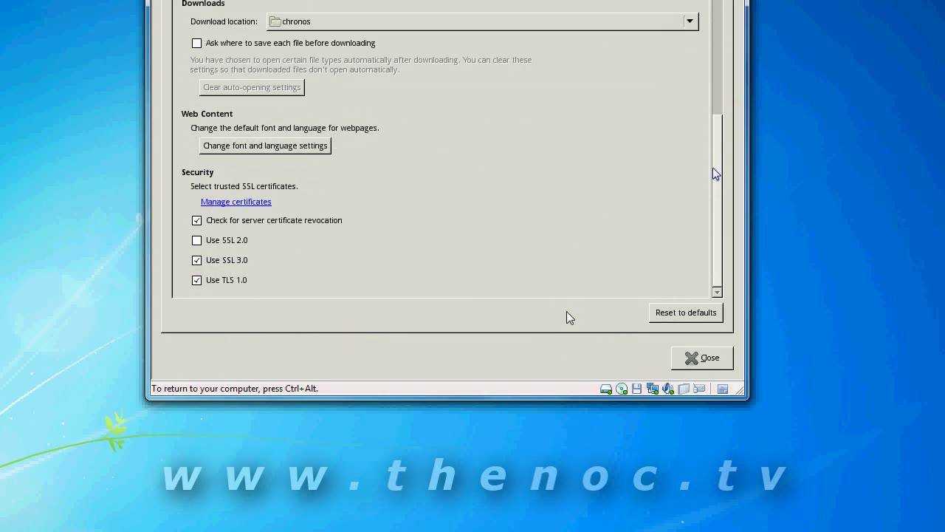
{"action": "scroll", "coordinate": [577, 214], "scroll_direction": "up", "scroll_amount": 5}
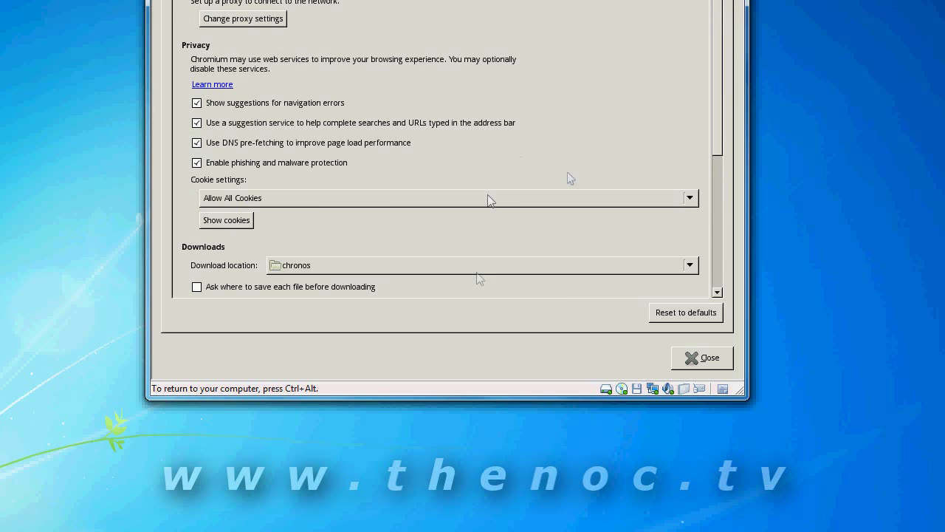
{"action": "left_click", "coordinate": [705, 359]}
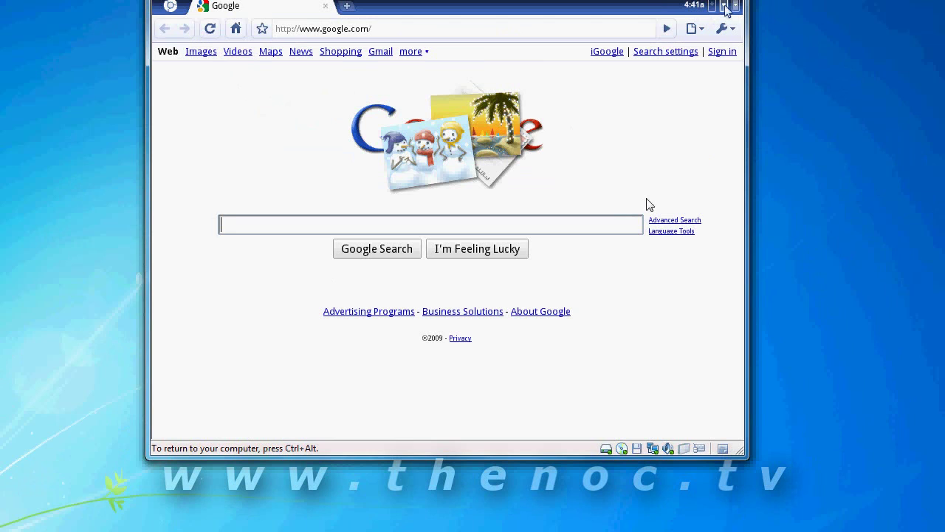
Step: Check the Wifi and Ethernet choices offered by the network status indicator and dismiss them
{"action": "left_click", "coordinate": [726, 6]}
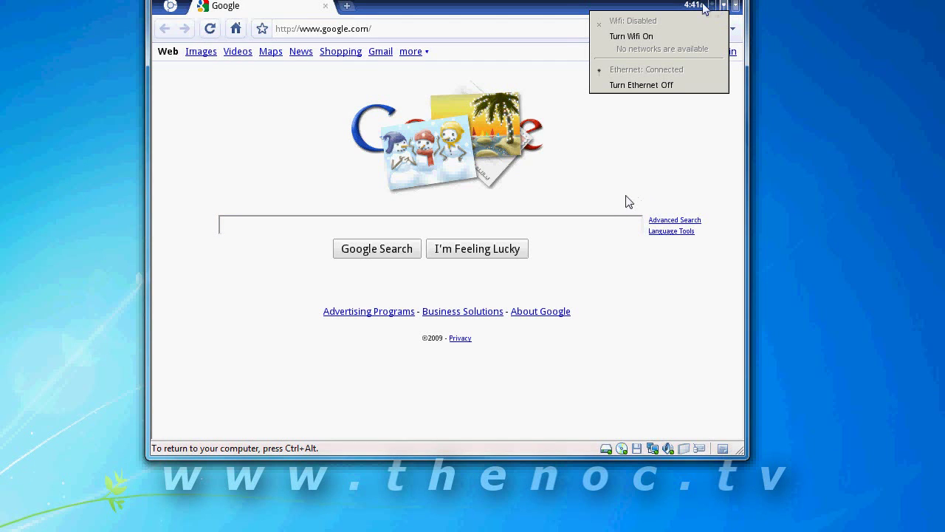
{"action": "left_click", "coordinate": [714, 7]}
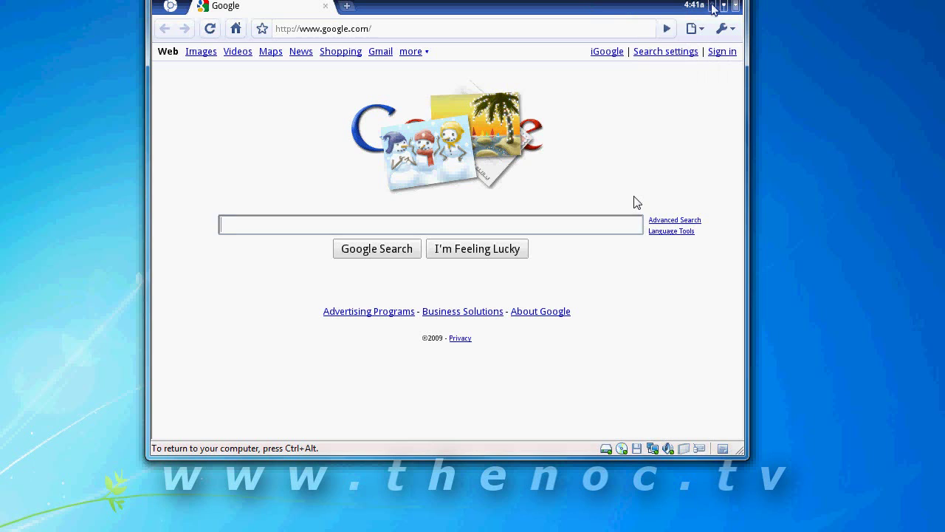
{"action": "mouse_move", "coordinate": [714, 13]}
{"action": "left_click", "coordinate": [724, 7]}
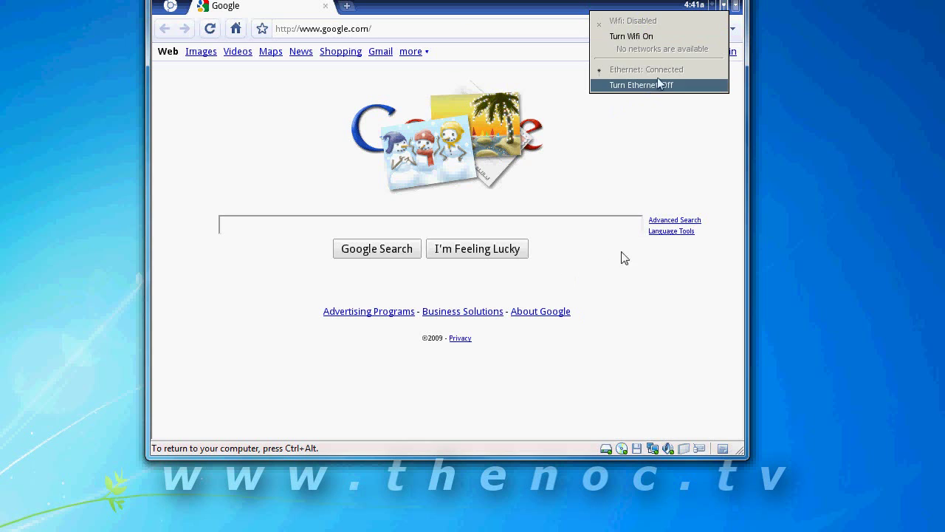
{"action": "left_click", "coordinate": [705, 209]}
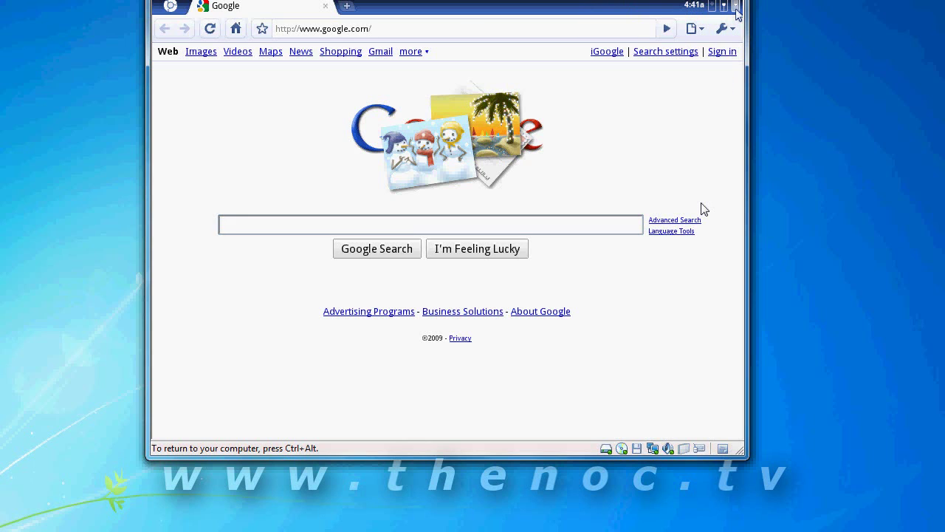
Step: Open a new incognito window, review its introductory page, and close it
{"action": "left_click", "coordinate": [737, 9]}
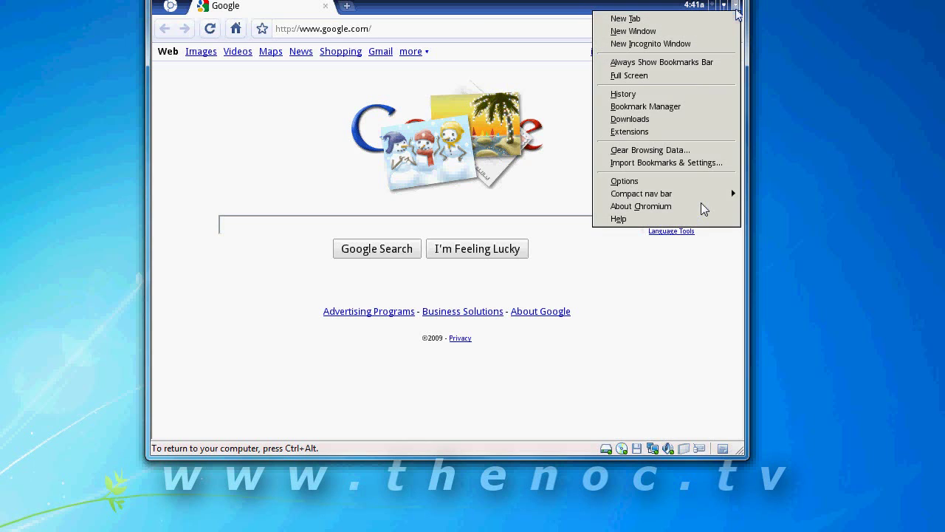
{"action": "left_click", "coordinate": [647, 44]}
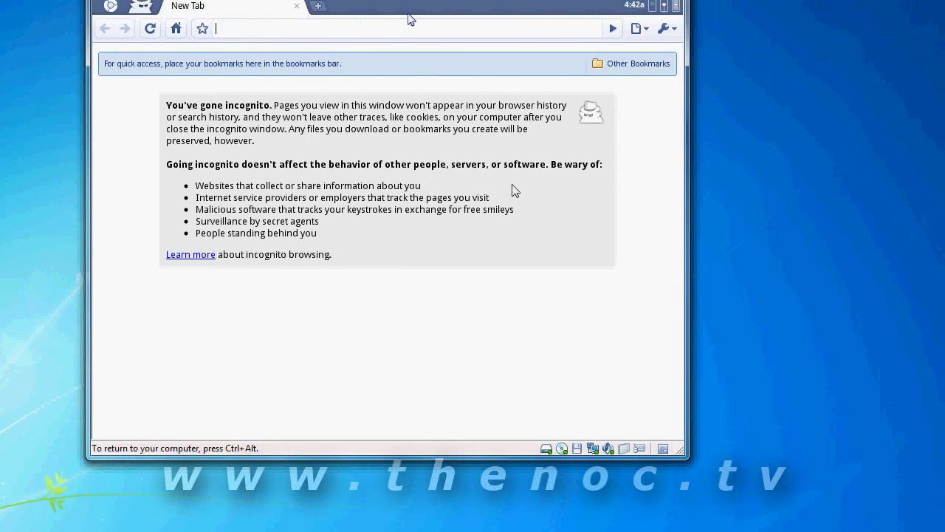
{"action": "left_click", "coordinate": [297, 8]}
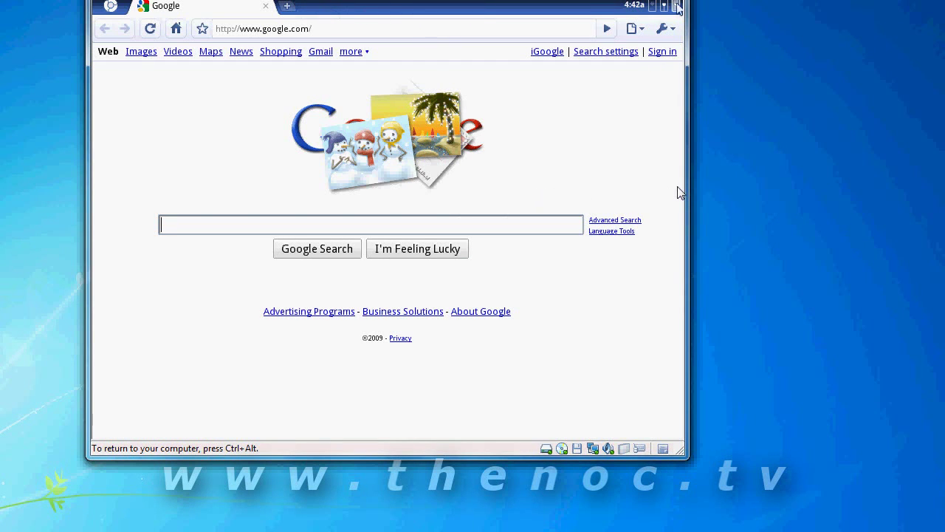
Step: Reopen the browser's Options for another look and close them
{"action": "left_click", "coordinate": [677, 7]}
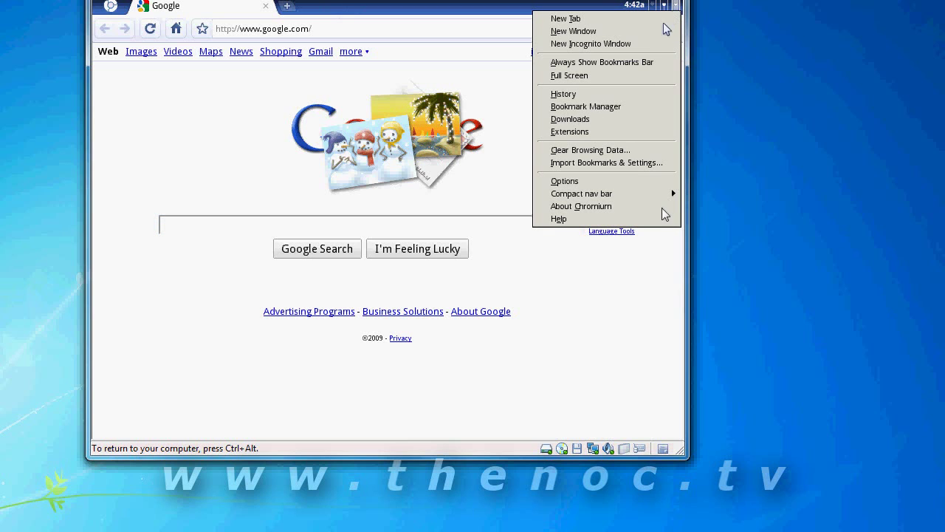
{"action": "mouse_move", "coordinate": [628, 193]}
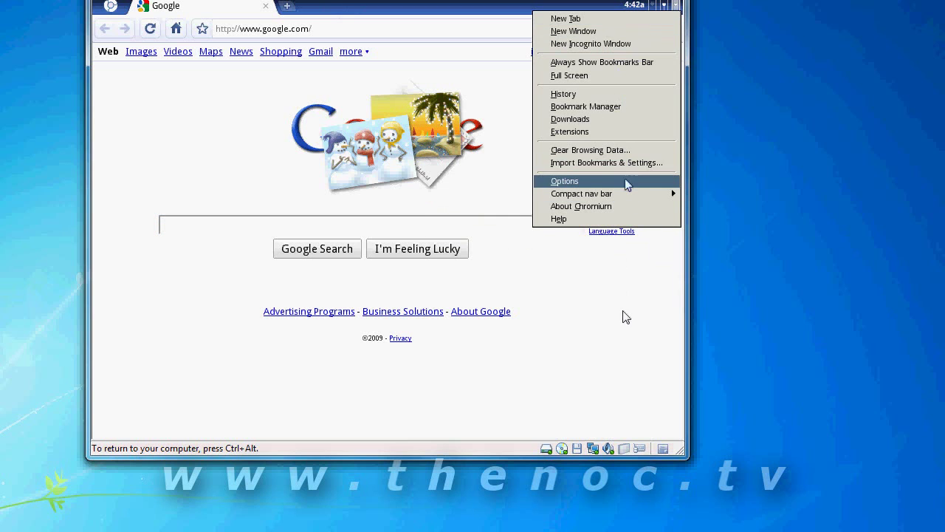
{"action": "left_click", "coordinate": [628, 184]}
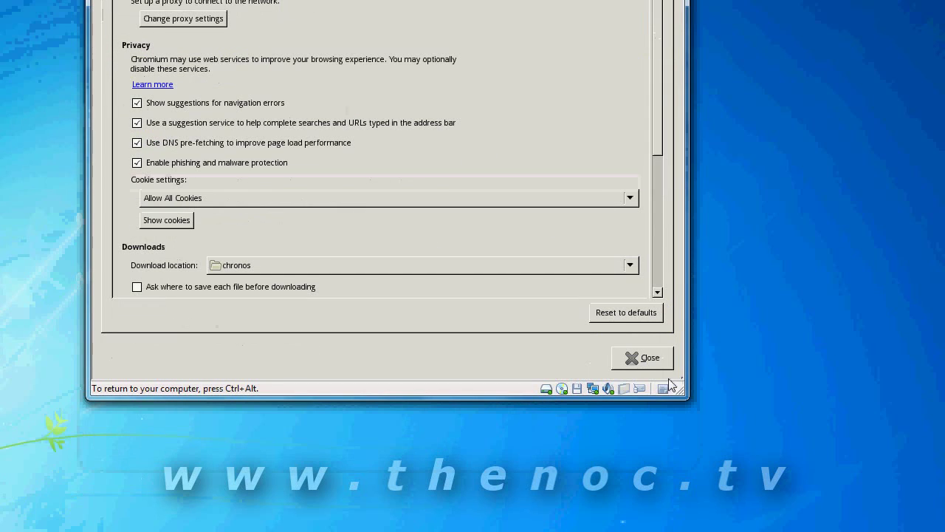
{"action": "left_click", "coordinate": [642, 418]}
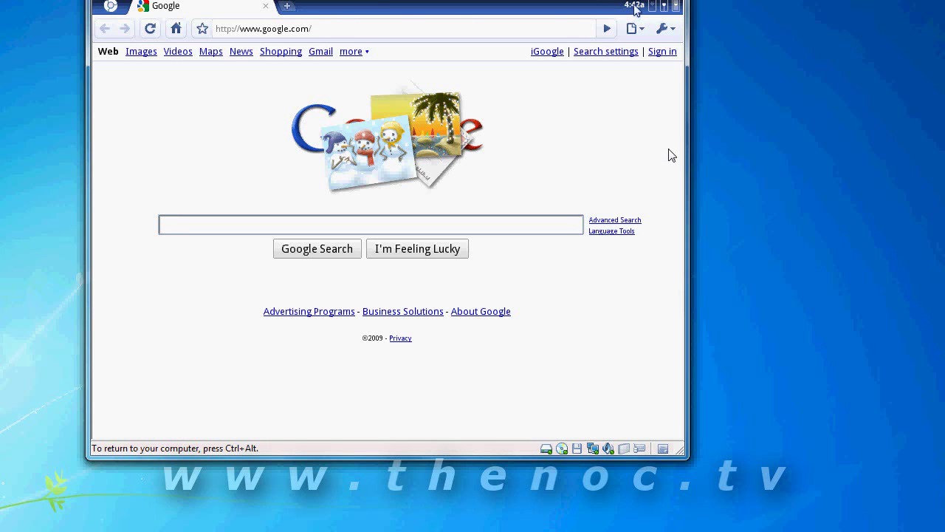
Step: Open the date and time options from the clock, review the Chromium OS settings, and close them
{"action": "left_click", "coordinate": [634, 6]}
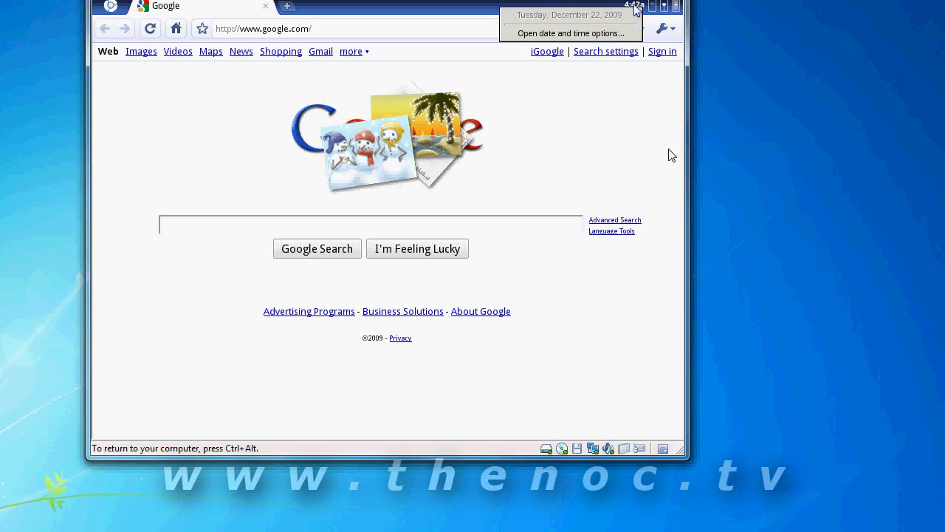
{"action": "left_click", "coordinate": [601, 34]}
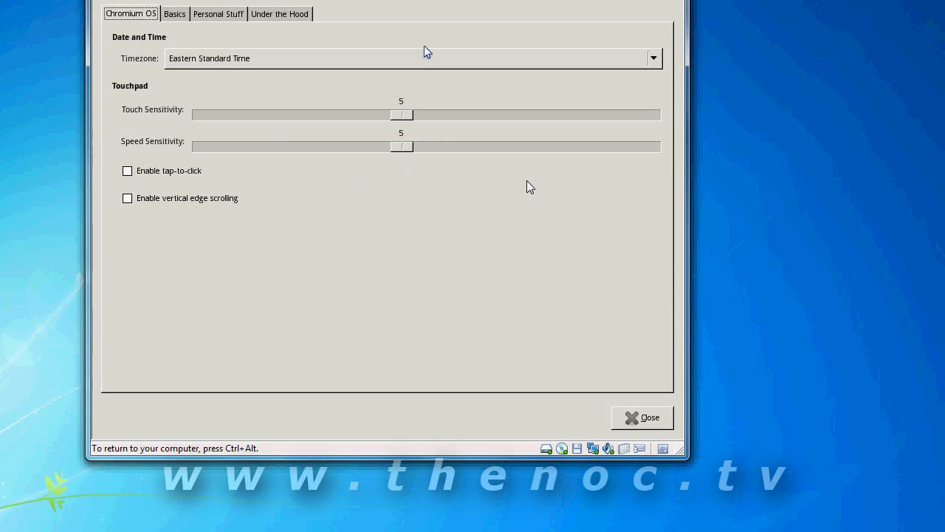
{"action": "left_click", "coordinate": [654, 422]}
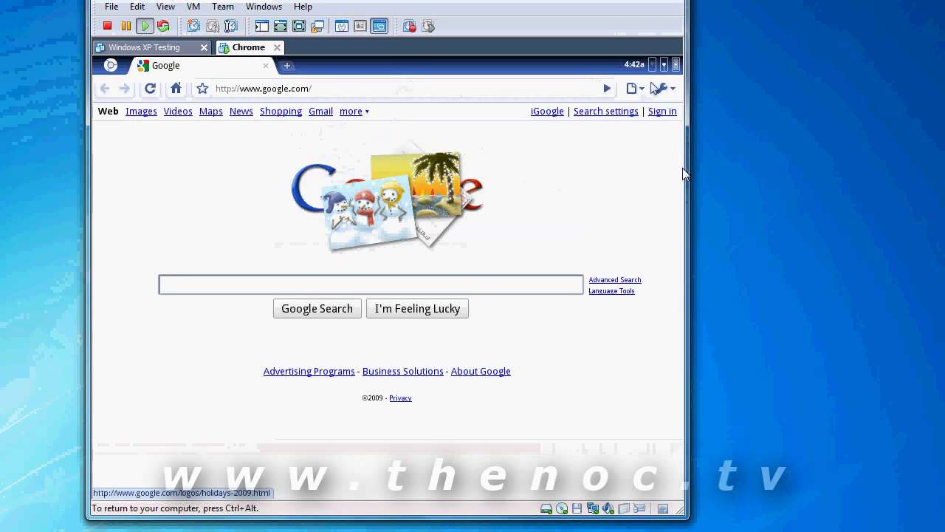
{"action": "left_click", "coordinate": [676, 6]}
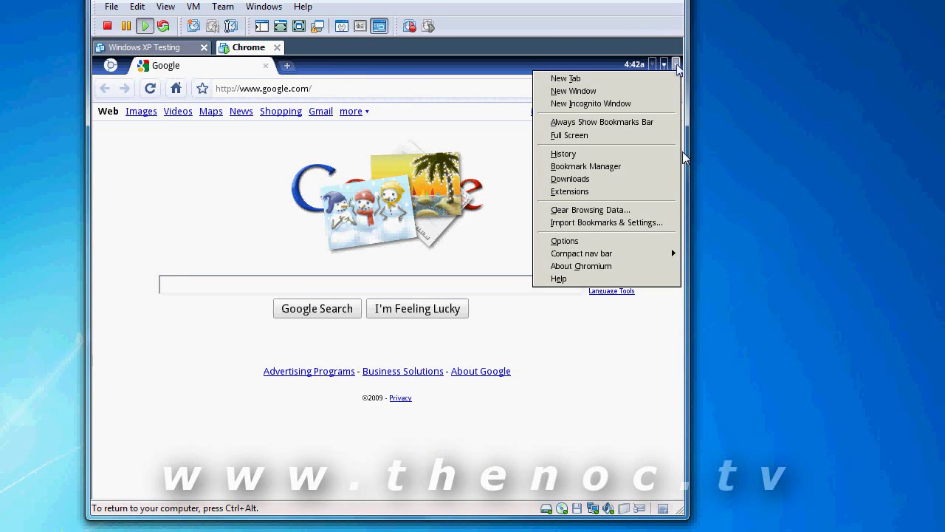
{"action": "left_click", "coordinate": [476, 161]}
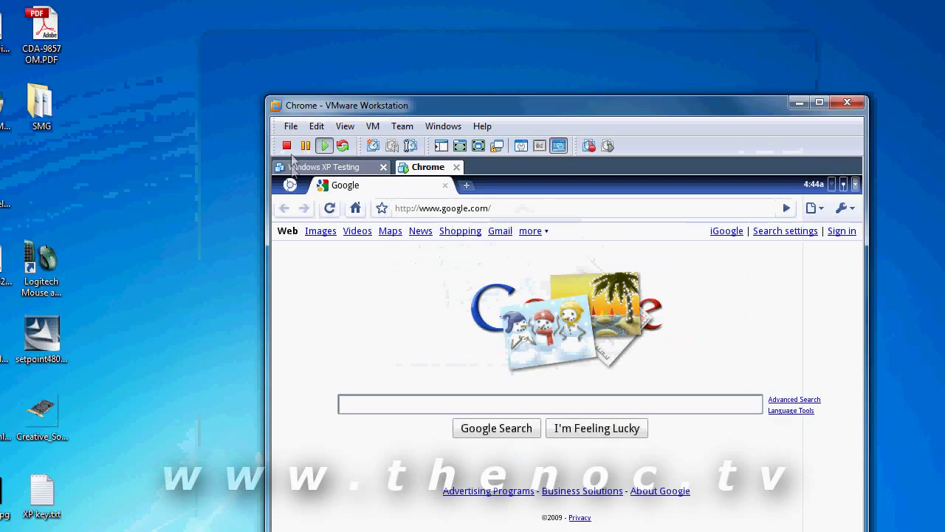
Step: Power off the Chrome virtual machine in VMware Workstation and confirm the shutdown
{"action": "left_click", "coordinate": [286, 145]}
{"action": "left_click", "coordinate": [649, 419]}
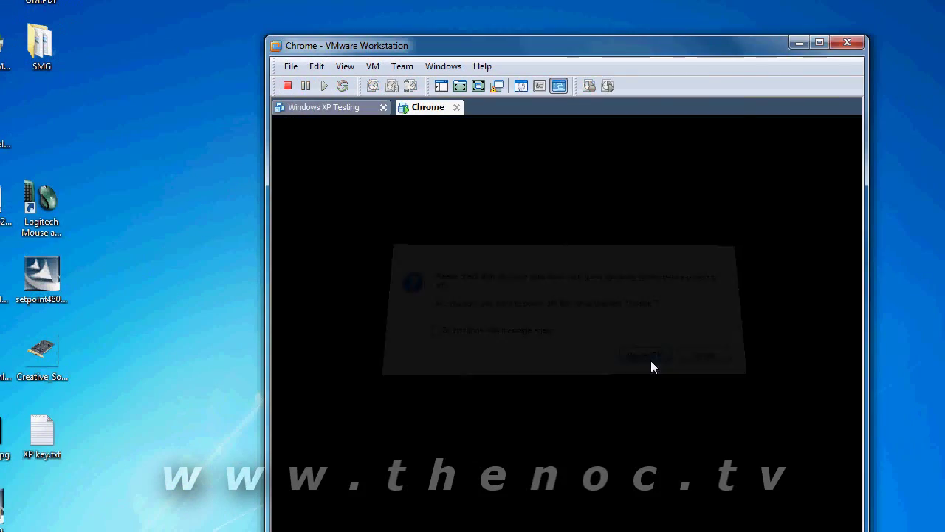